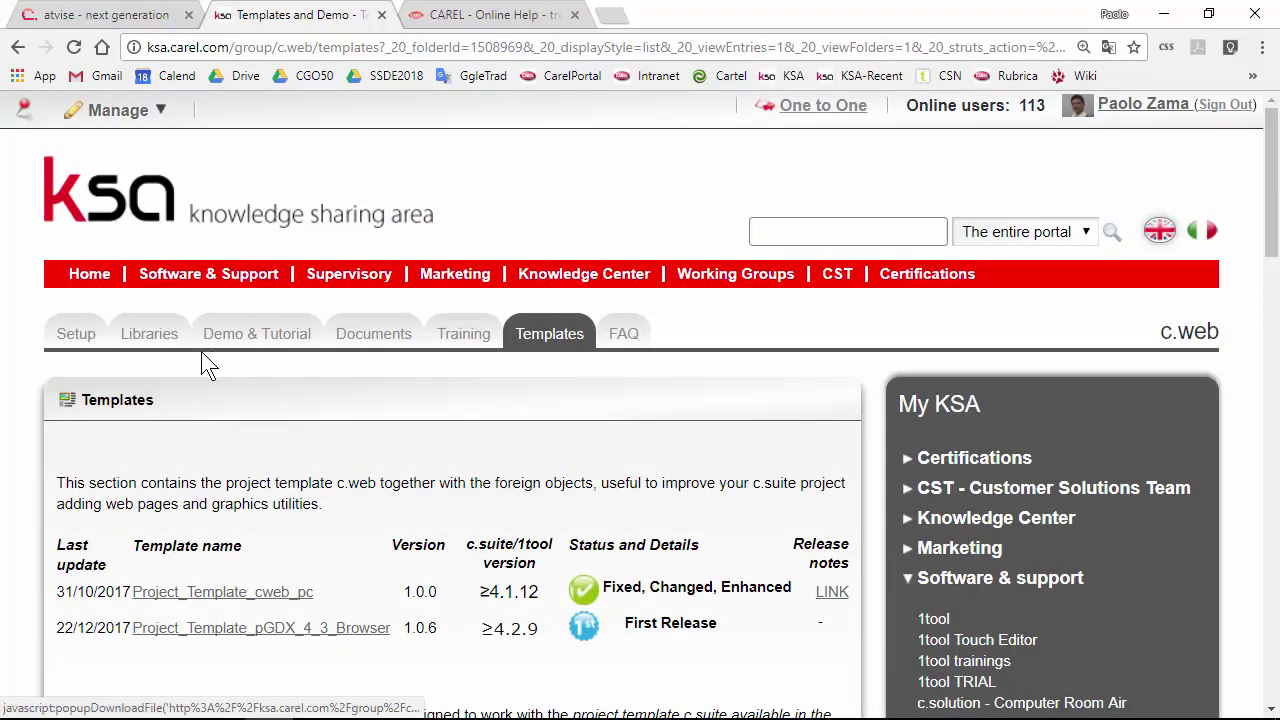
# Download Library_CAREL.xml from the c.web 2.5.9 libraries folder, accepting the licence conditions
pyautogui.click(148, 338)
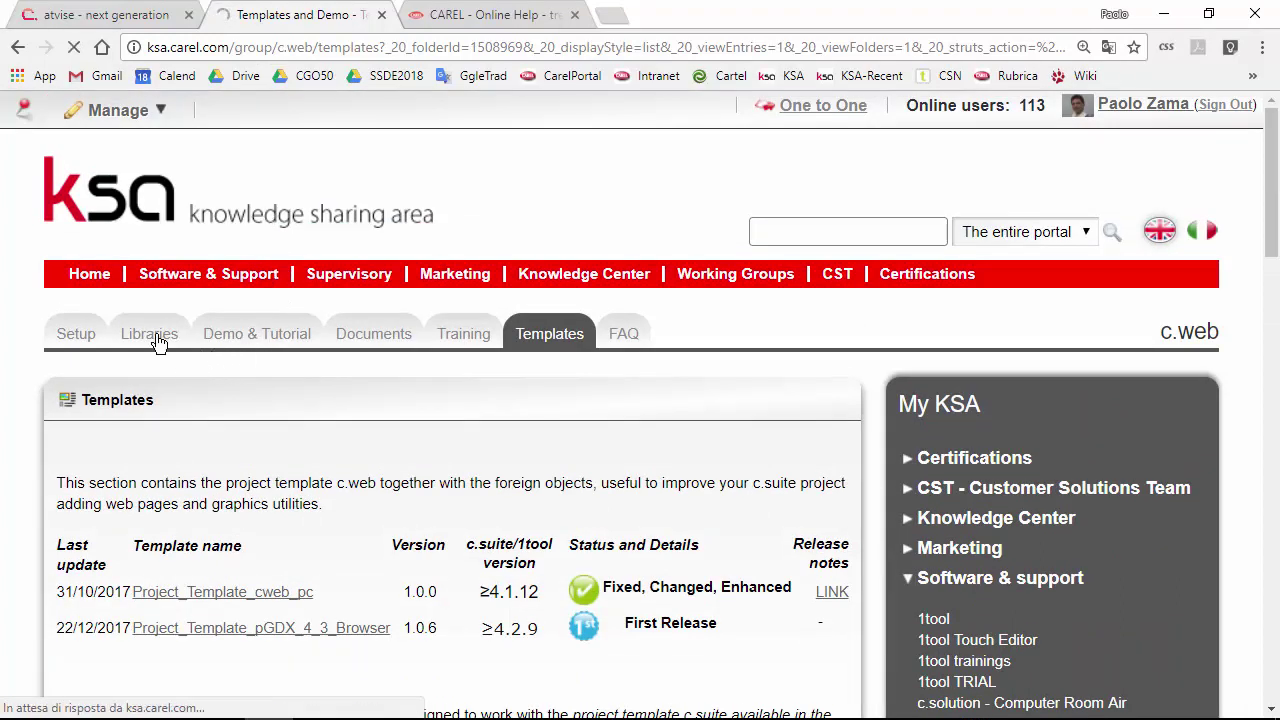
pyautogui.scroll(-3, 168, 350)
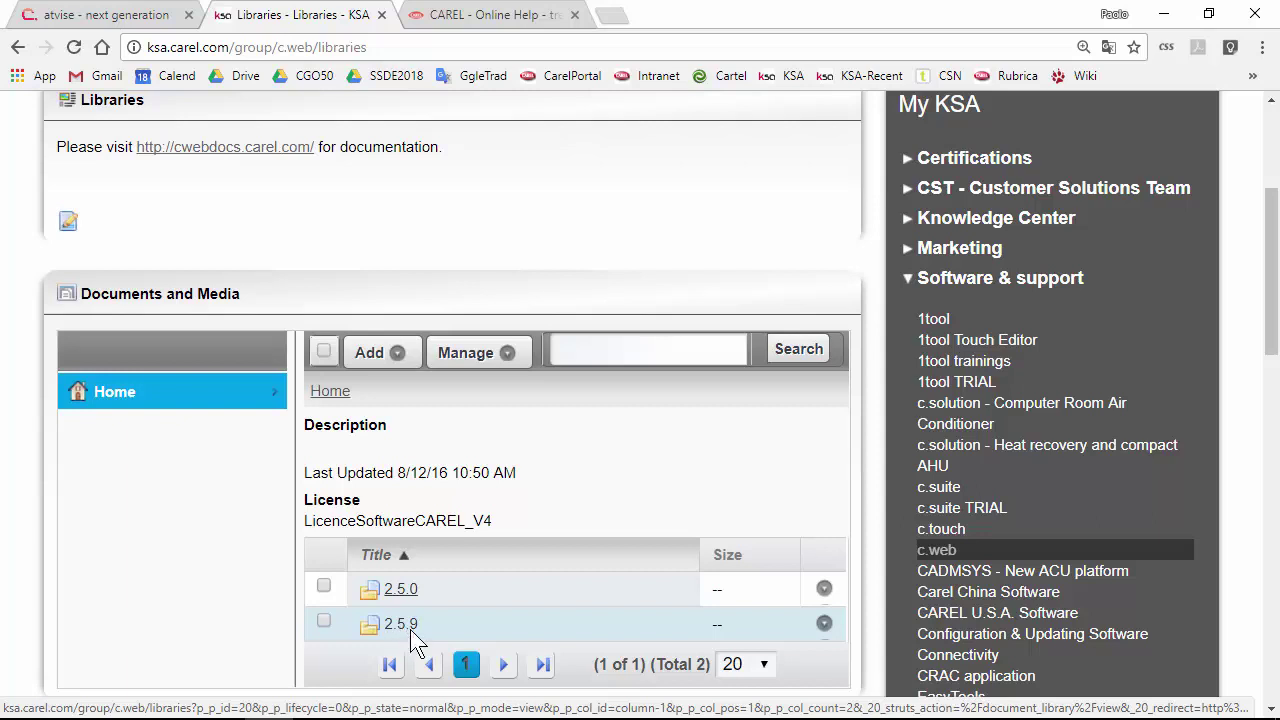
pyautogui.click(409, 630)
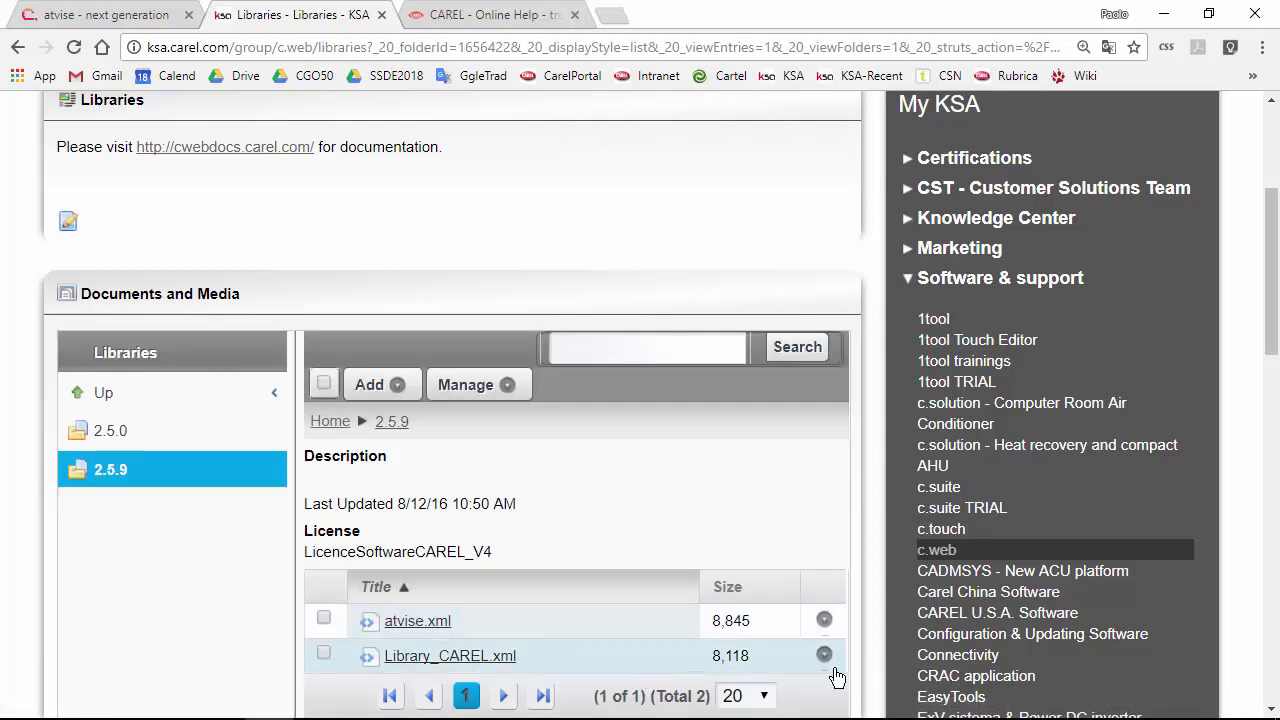
pyautogui.click(826, 657)
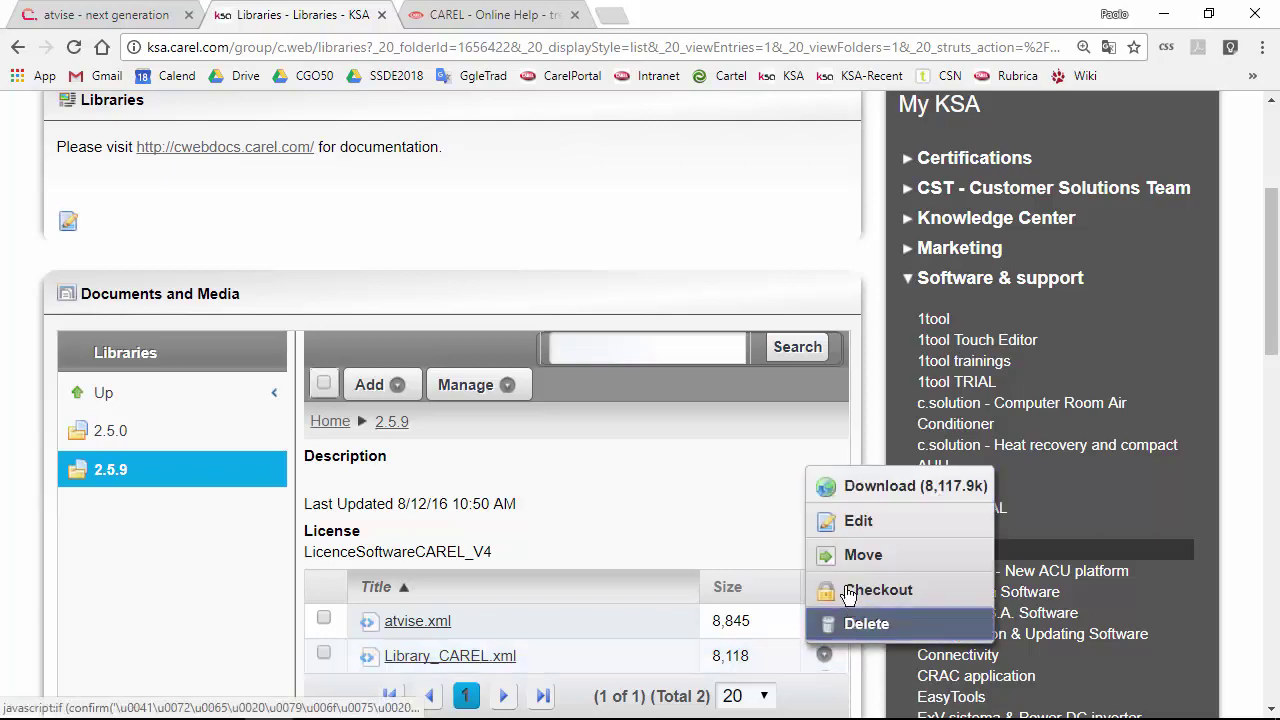
pyautogui.click(866, 487)
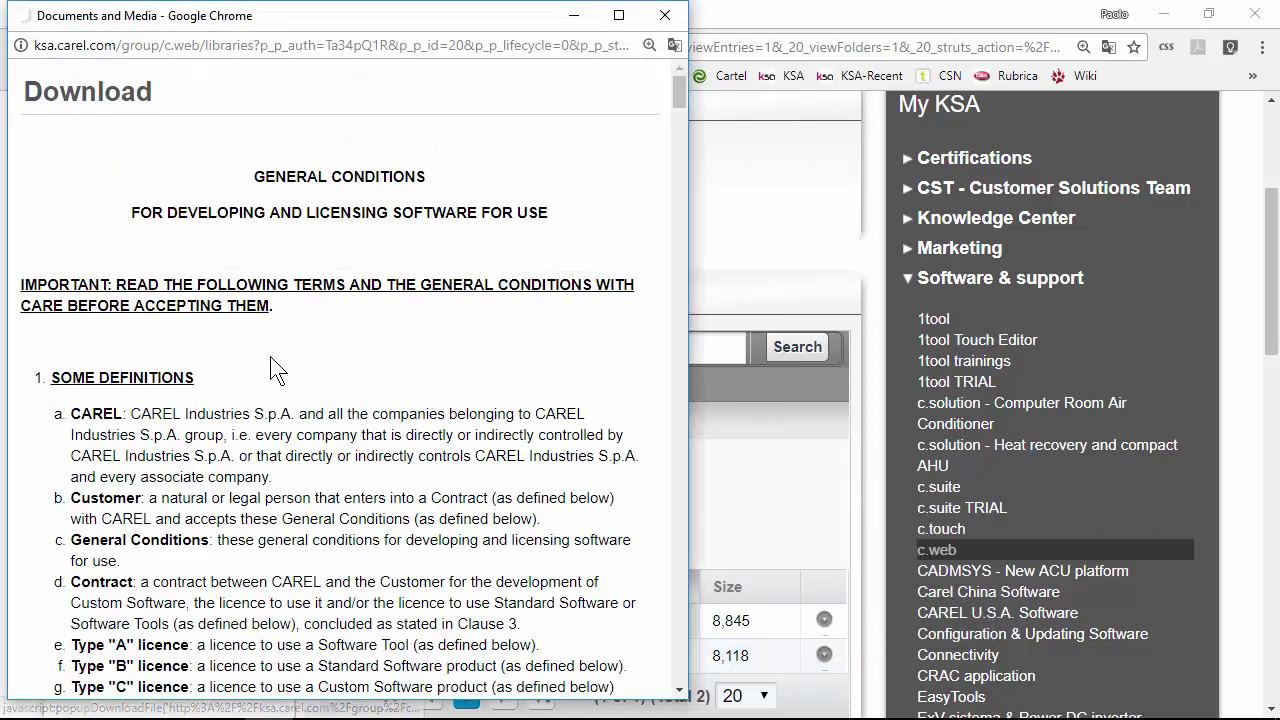
pyautogui.scroll(-20, 190, 468)
pyautogui.scroll(-20, 190, 468)
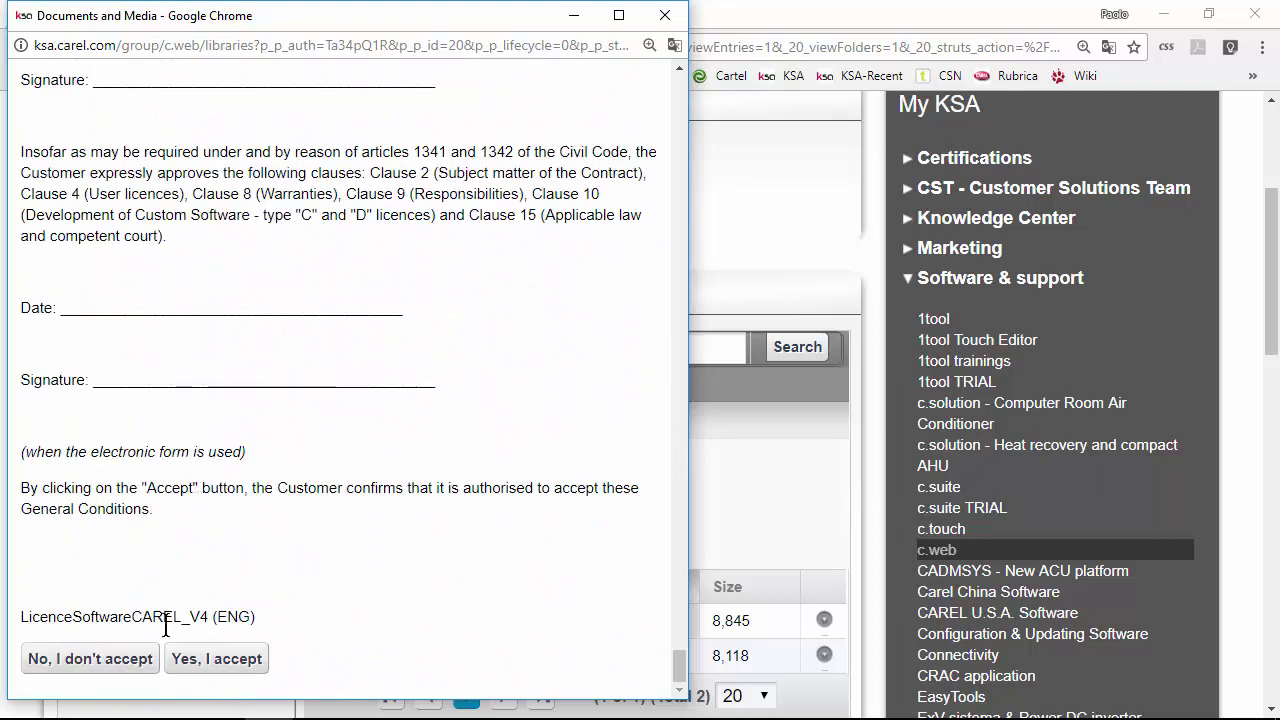
pyautogui.click(203, 659)
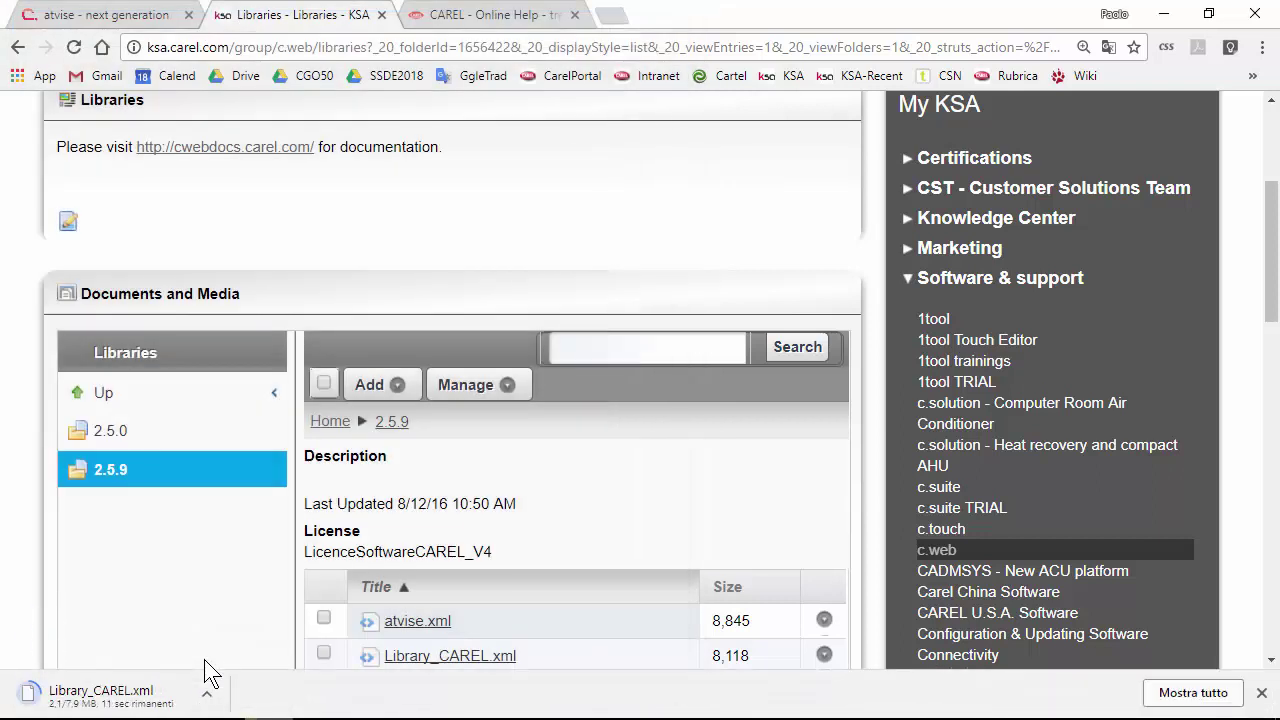
pyautogui.hotkey('alt', 'Tab')
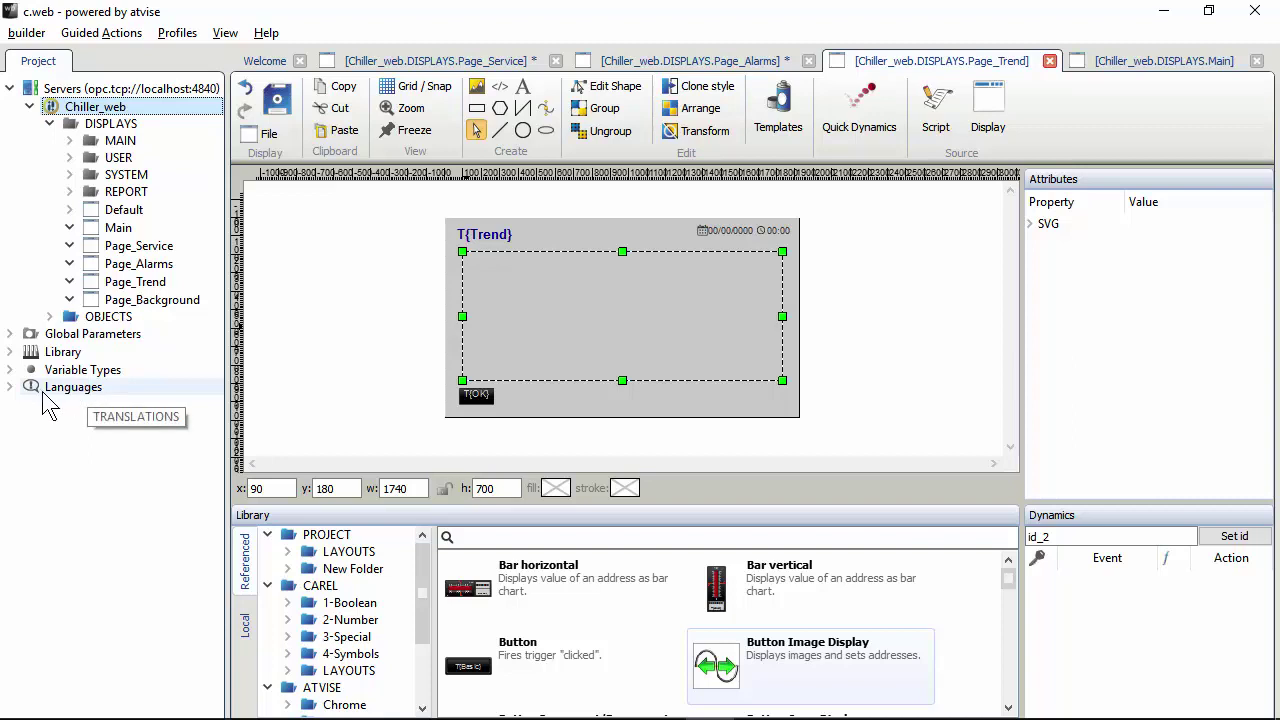
# Open Air flow under Library > CAREL > Object Displays > 1-Boolean and select its flow2 and flow1 arrows
pyautogui.click(10, 352)
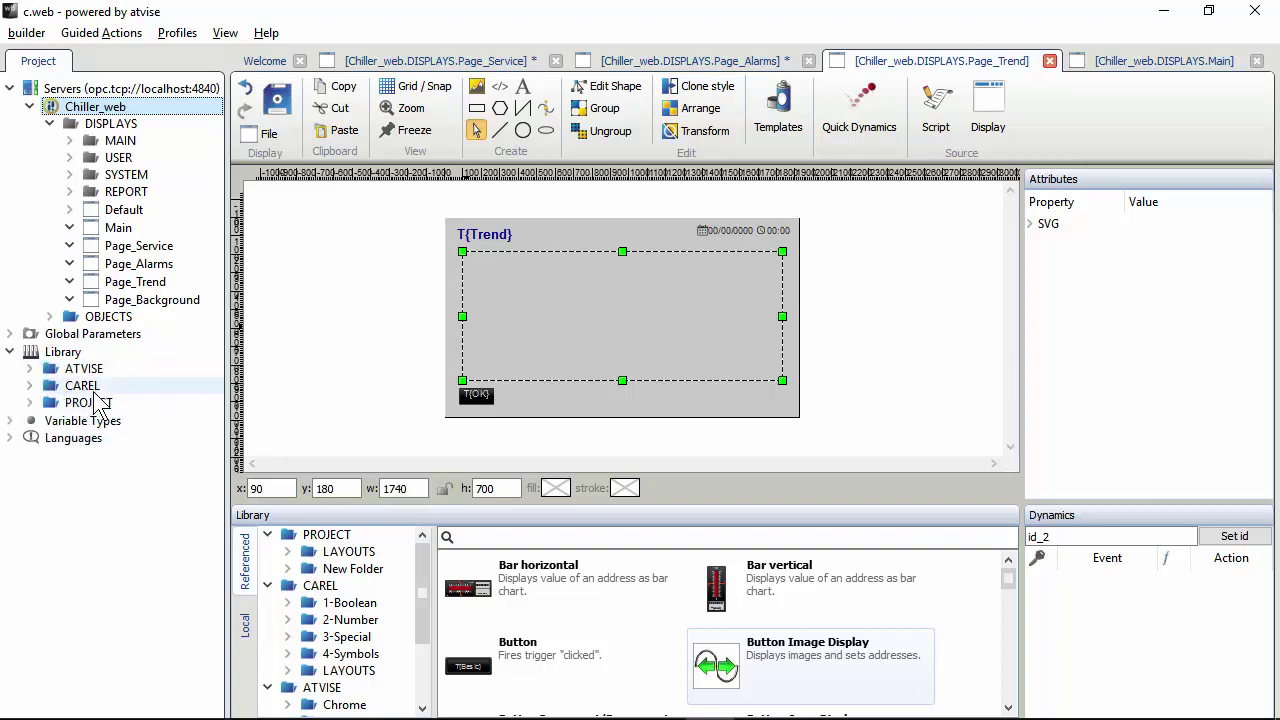
pyautogui.click(97, 394)
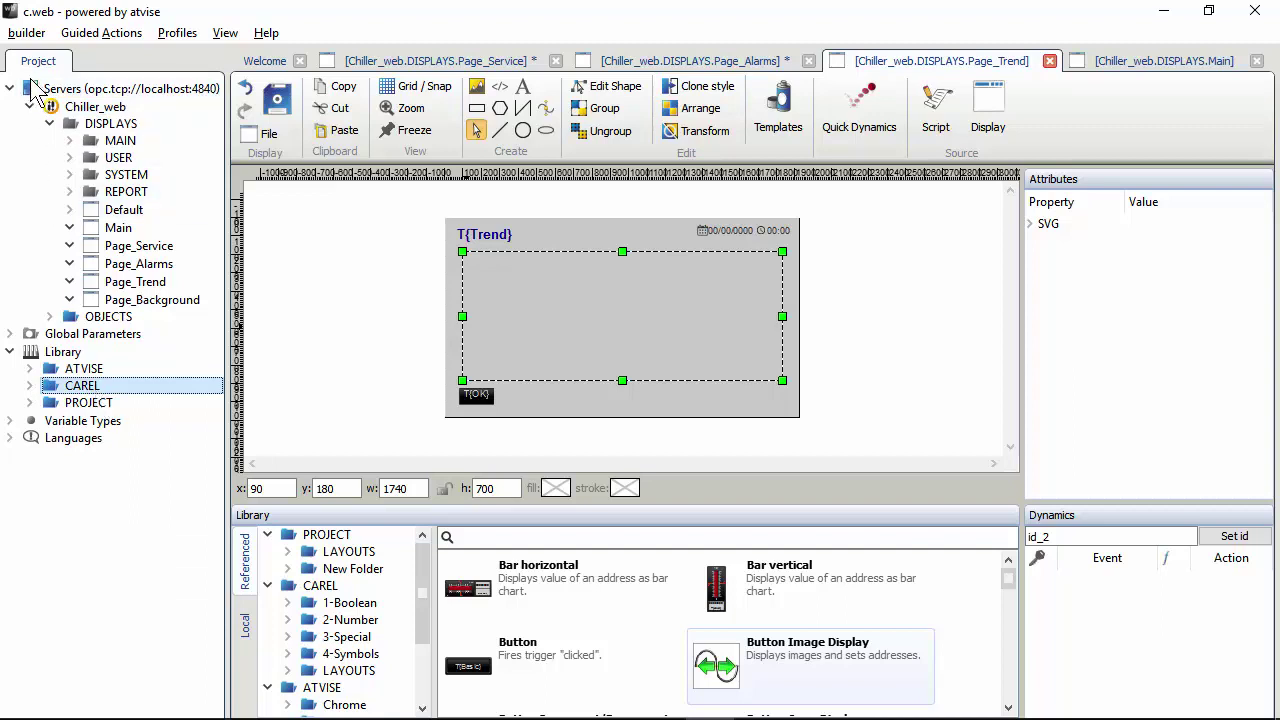
pyautogui.doubleClick(97, 388)
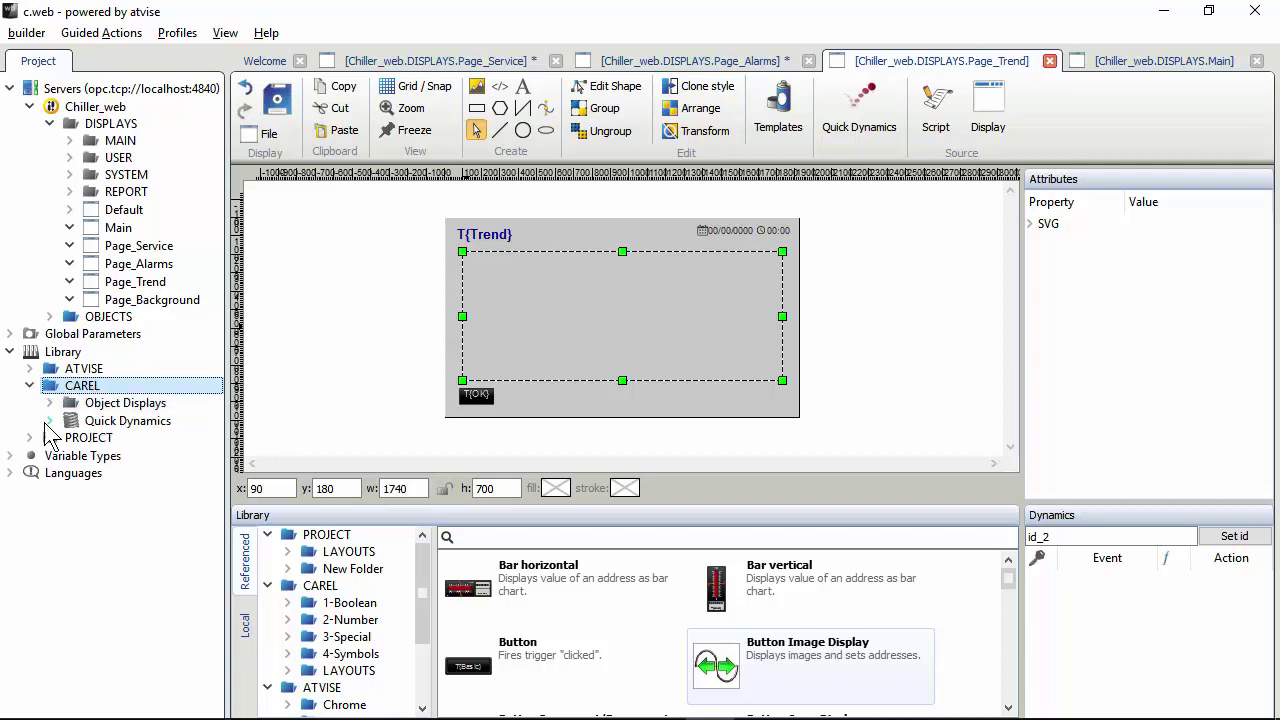
pyautogui.click(50, 403)
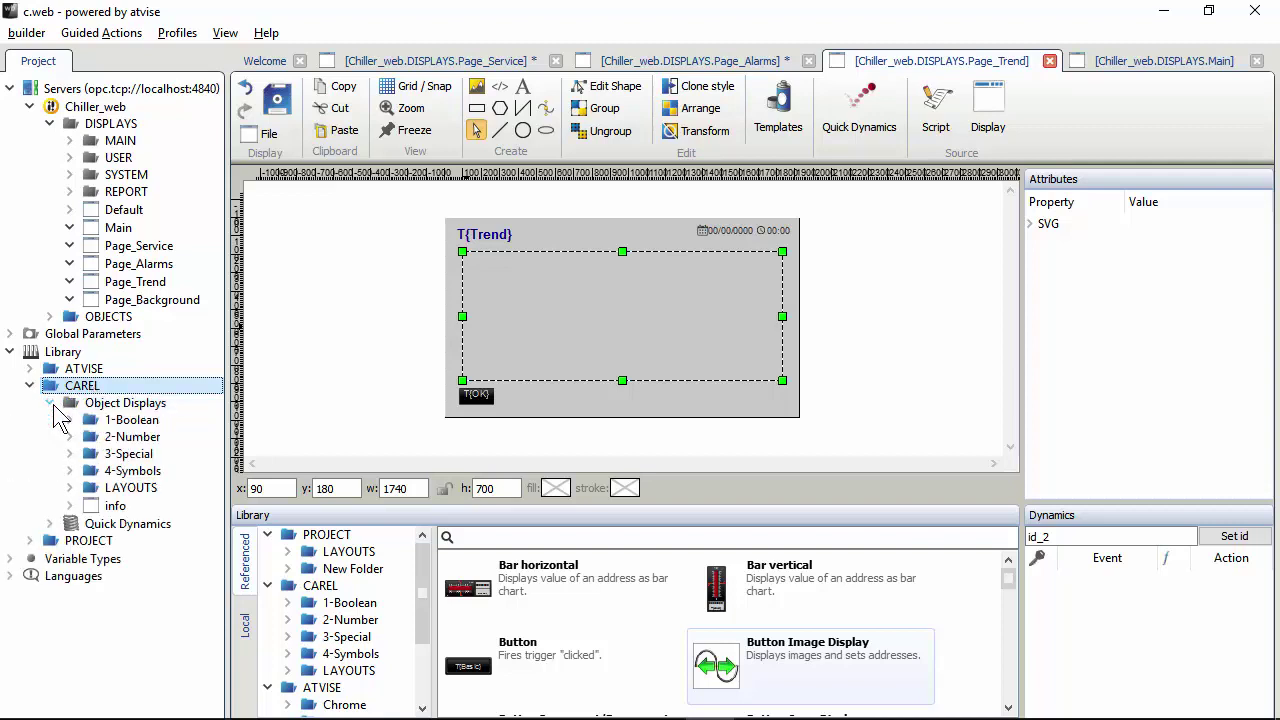
pyautogui.doubleClick(132, 420)
pyautogui.click(143, 439)
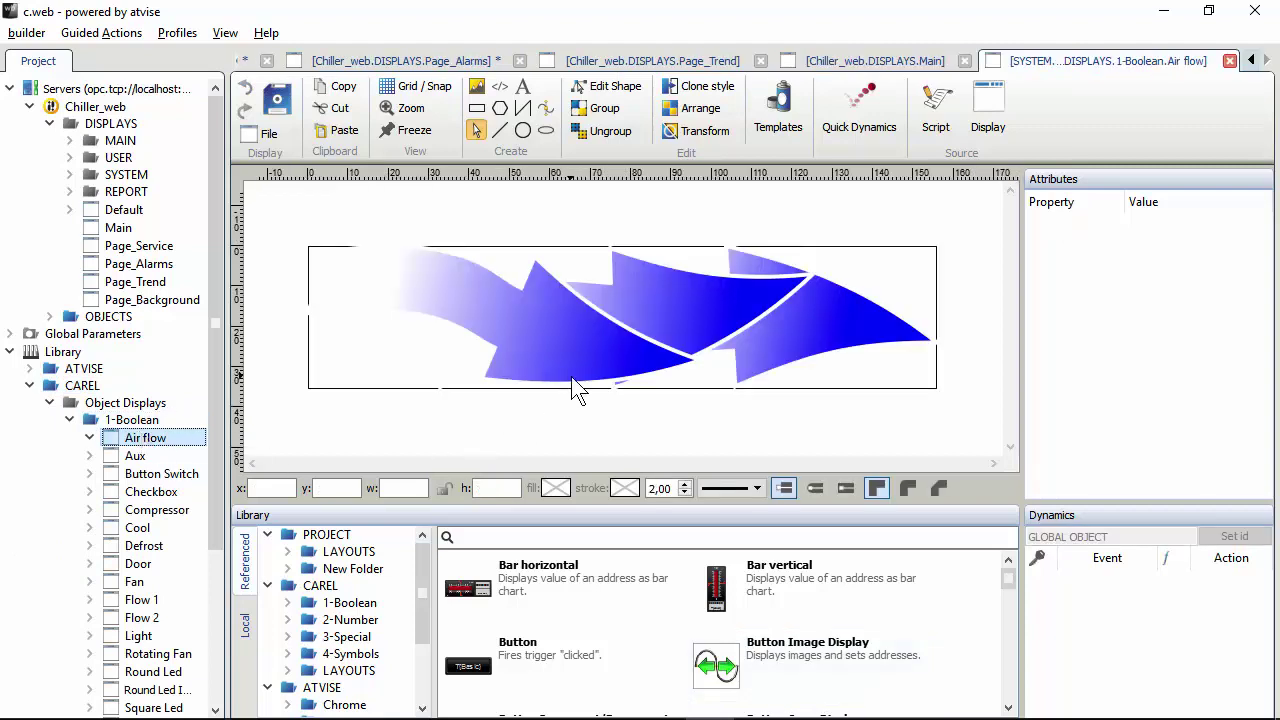
pyautogui.click(560, 372)
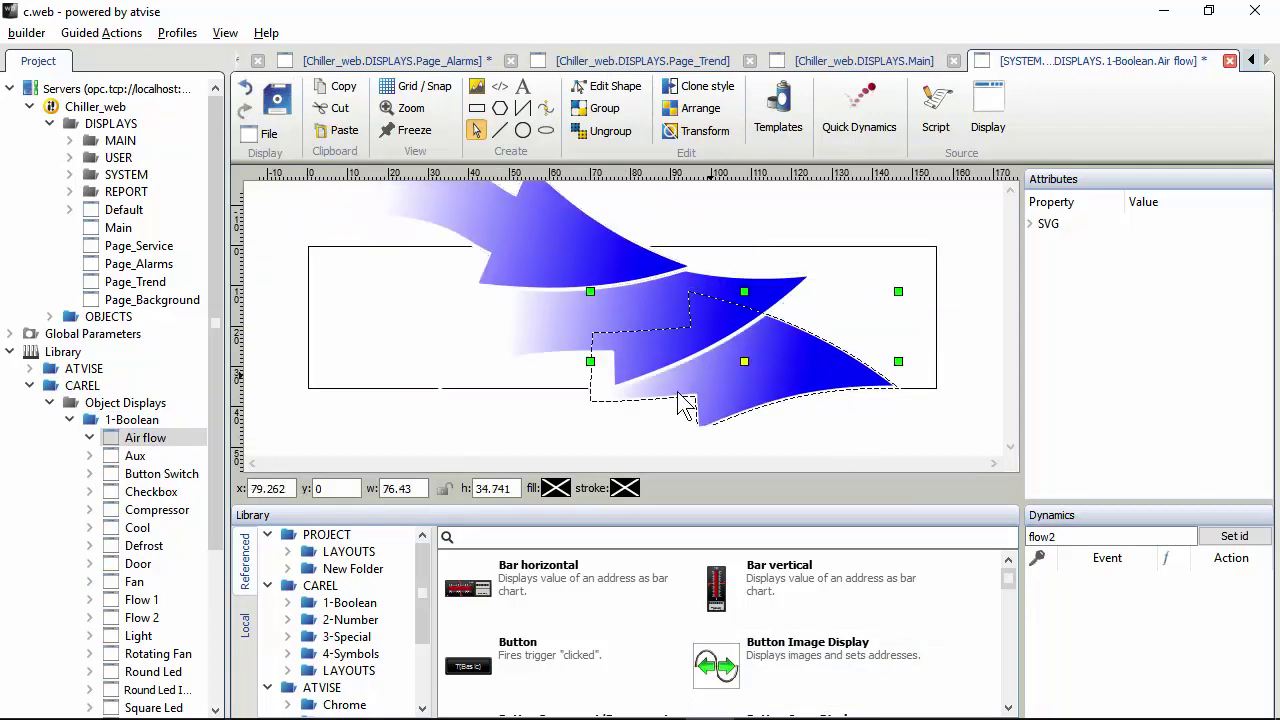
pyautogui.click(540, 271)
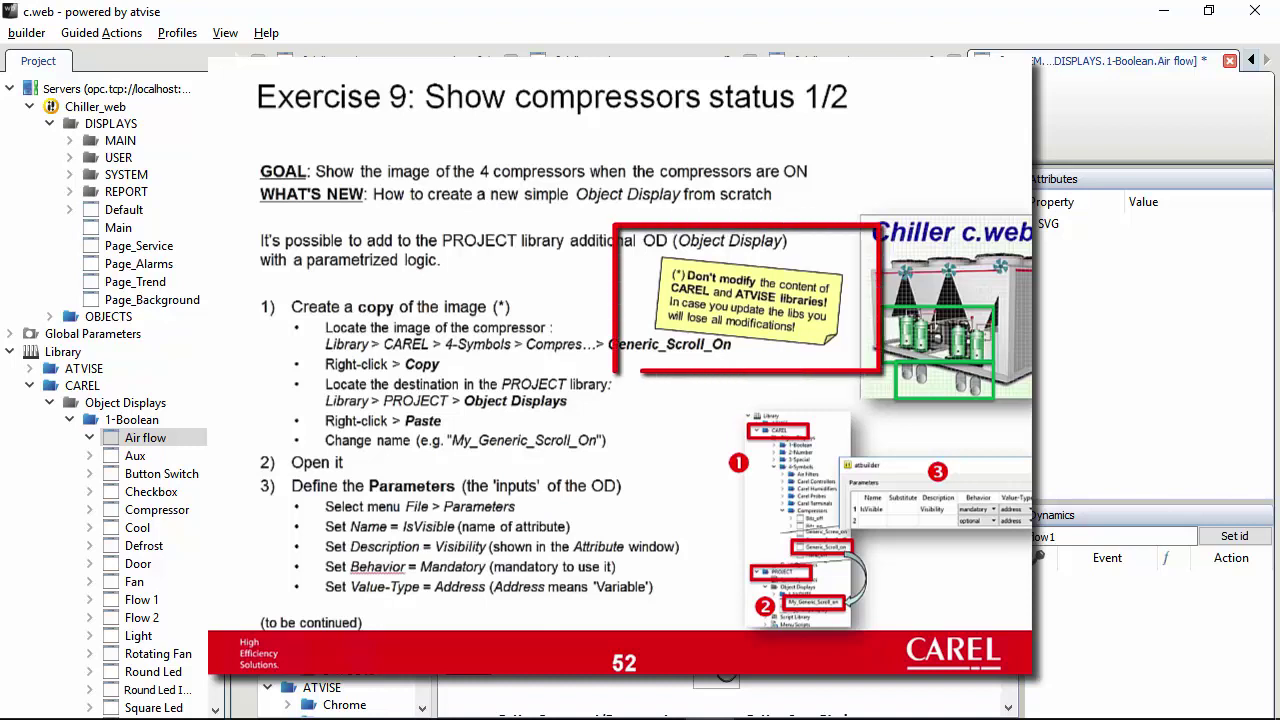
pyautogui.click(133, 442)
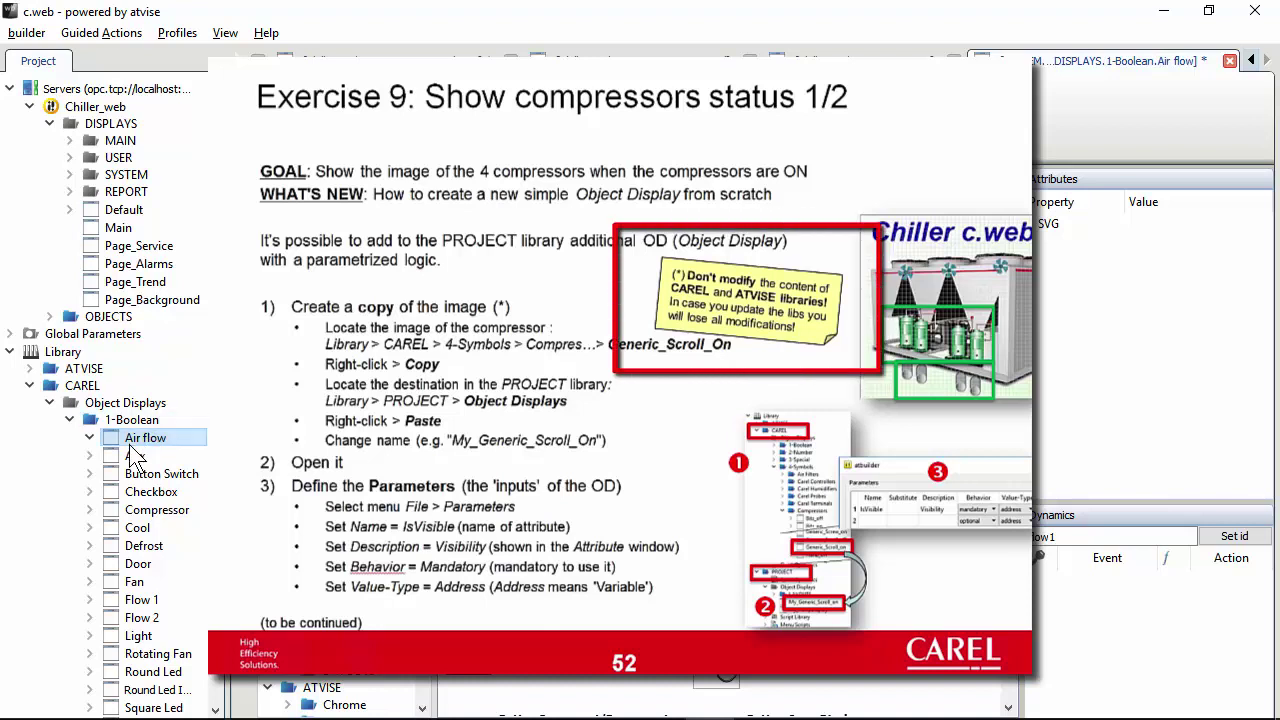
pyautogui.click(92, 387)
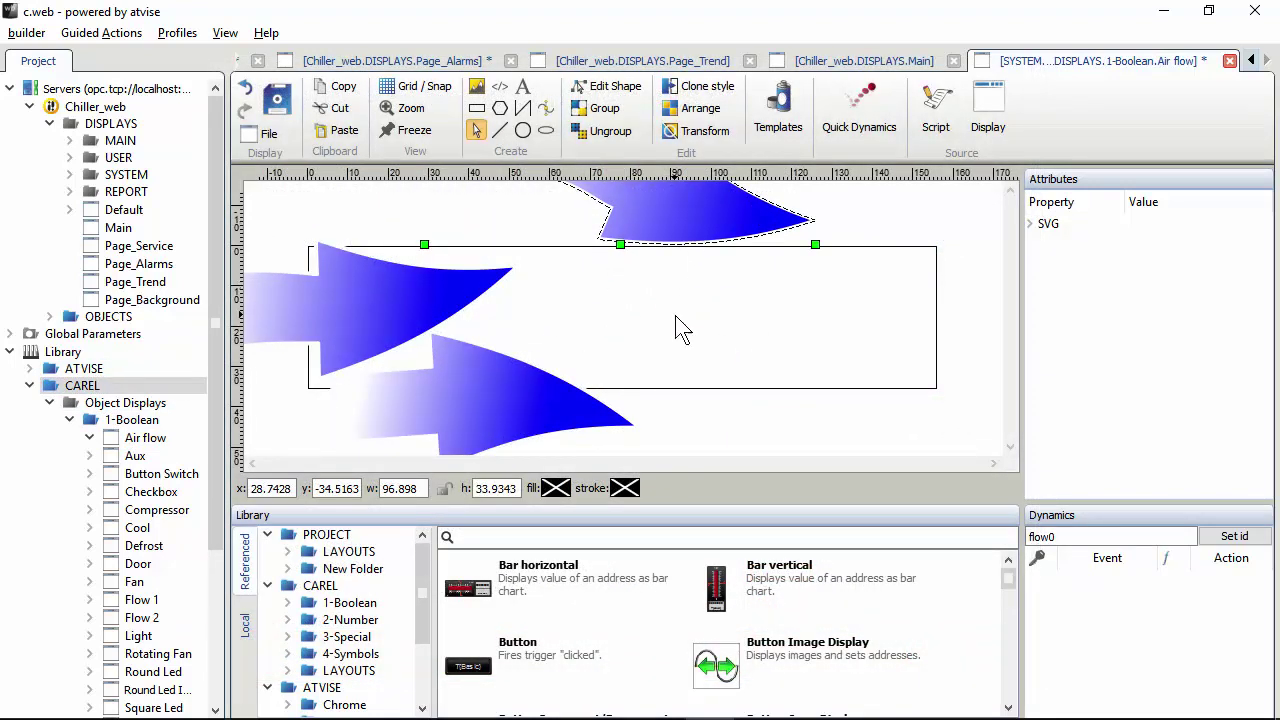
pyautogui.click(936, 108)
pyautogui.click(1138, 21)
pyautogui.click(281, 97)
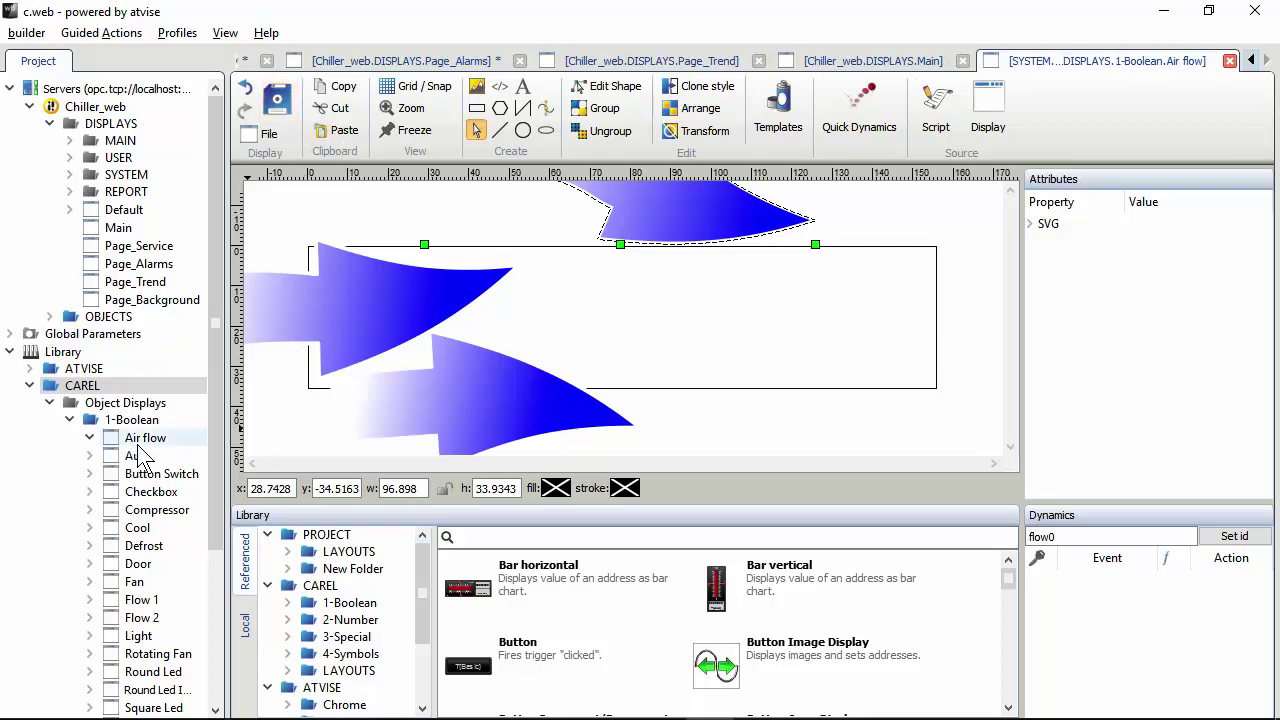
# Close the Page_Alarms, Page_Service, Page_Trend, Main and Air flow display tabs
pyautogui.click(522, 60)
pyautogui.click(520, 60)
pyautogui.click(534, 60)
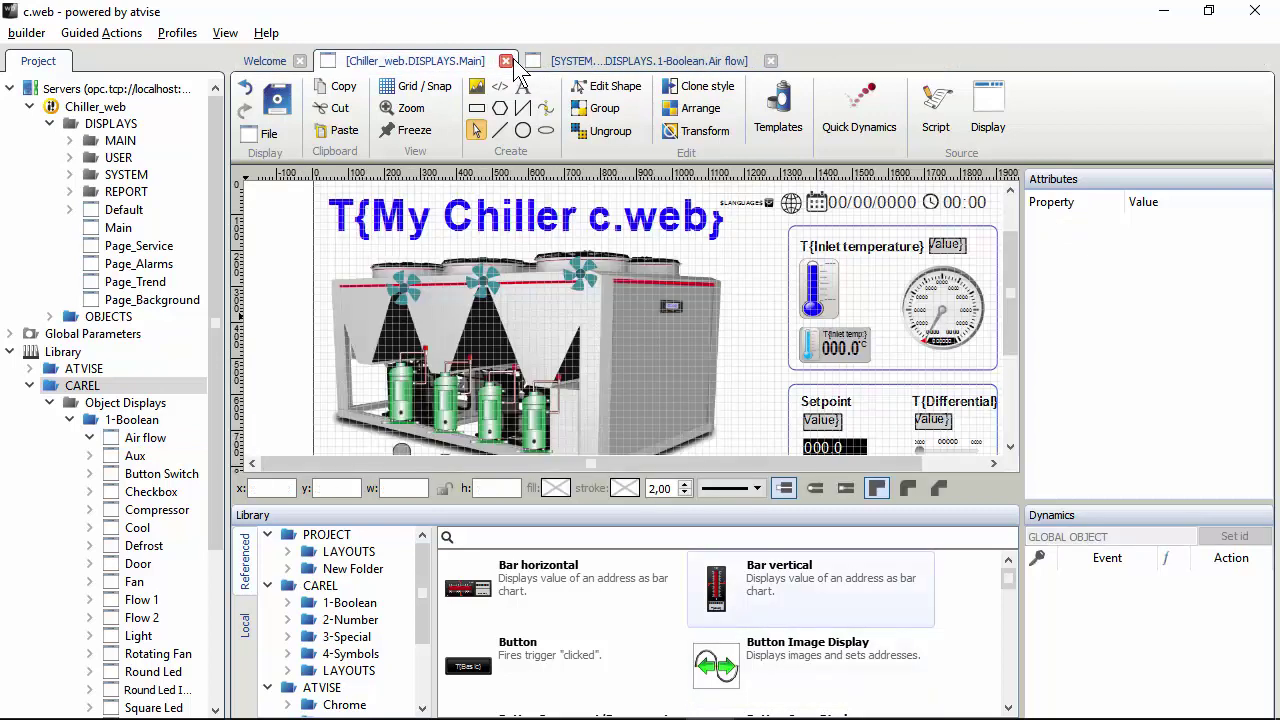
pyautogui.click(538, 61)
pyautogui.click(566, 61)
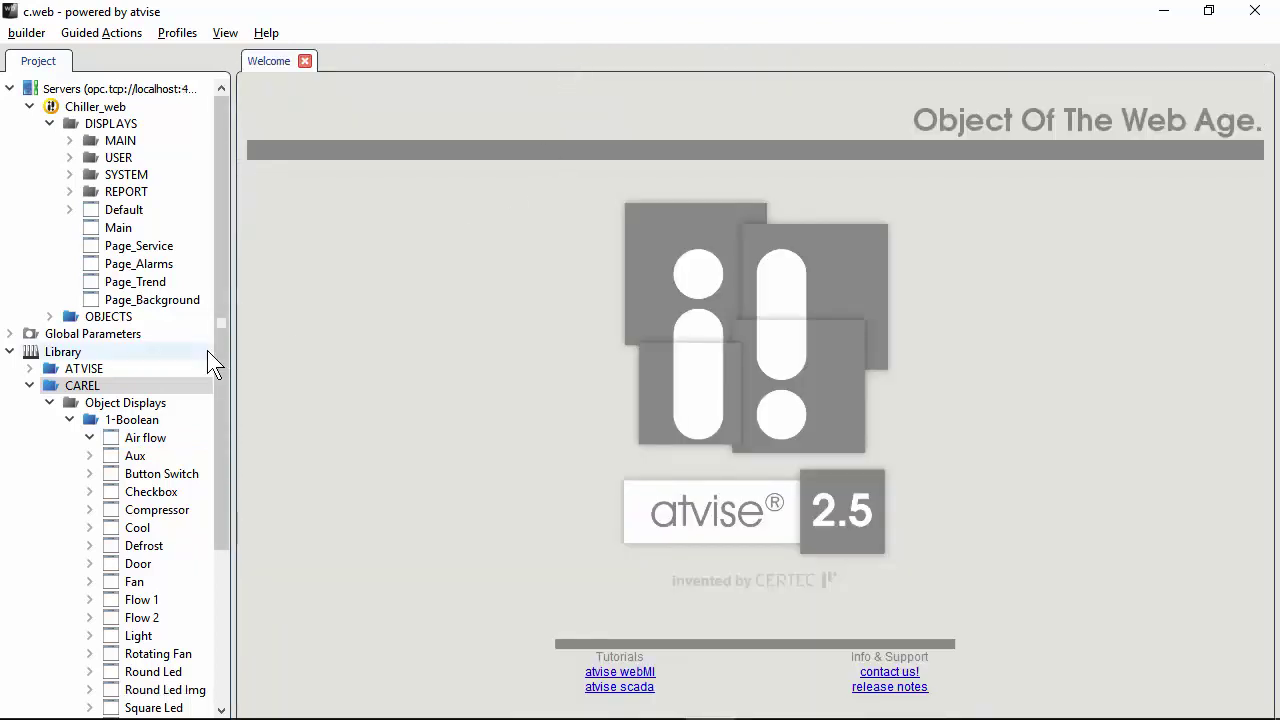
# Import Download\Library_CAREL.xml via Import (absolute) from XML and acknowledge the success message
pyautogui.click(27, 33)
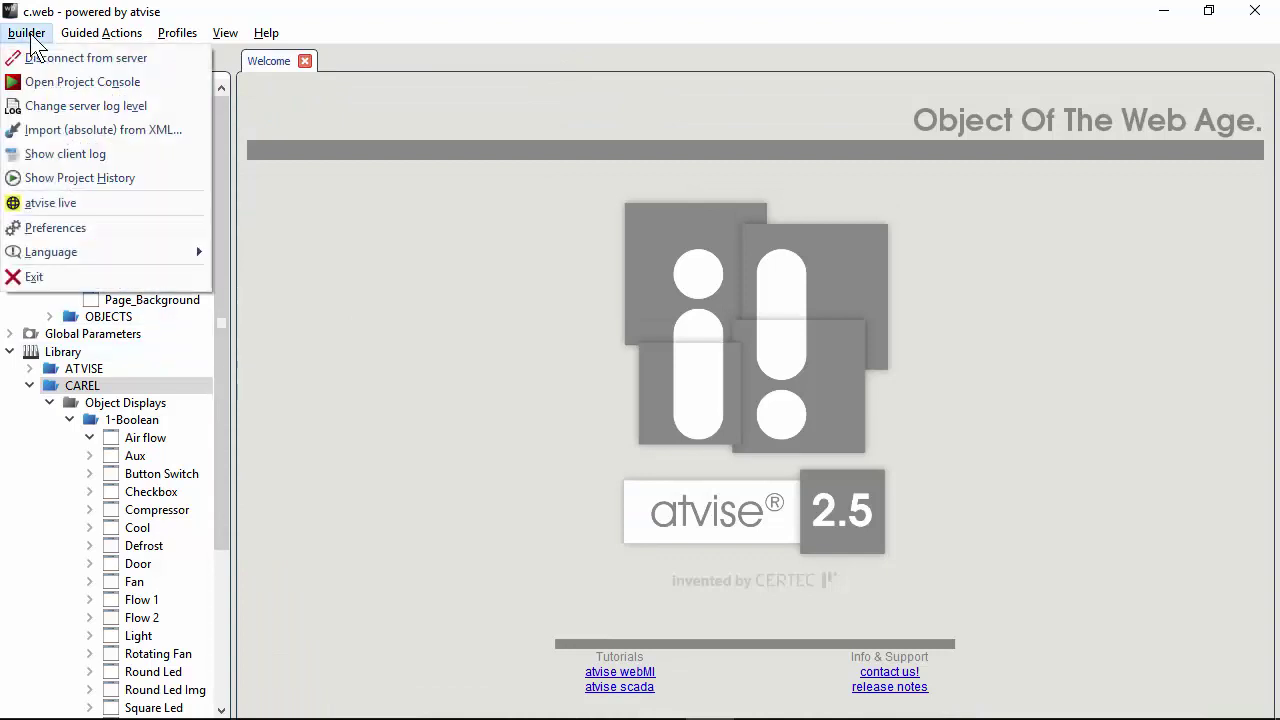
pyautogui.click(140, 134)
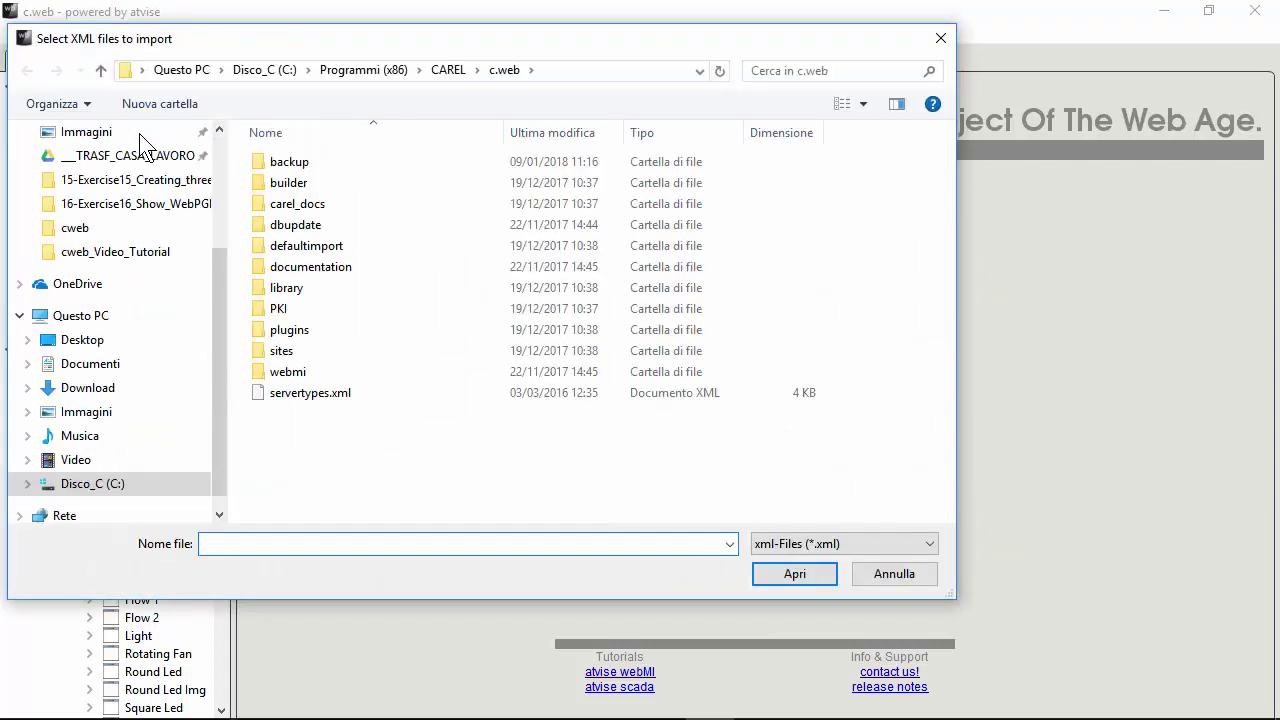
pyautogui.click(88, 389)
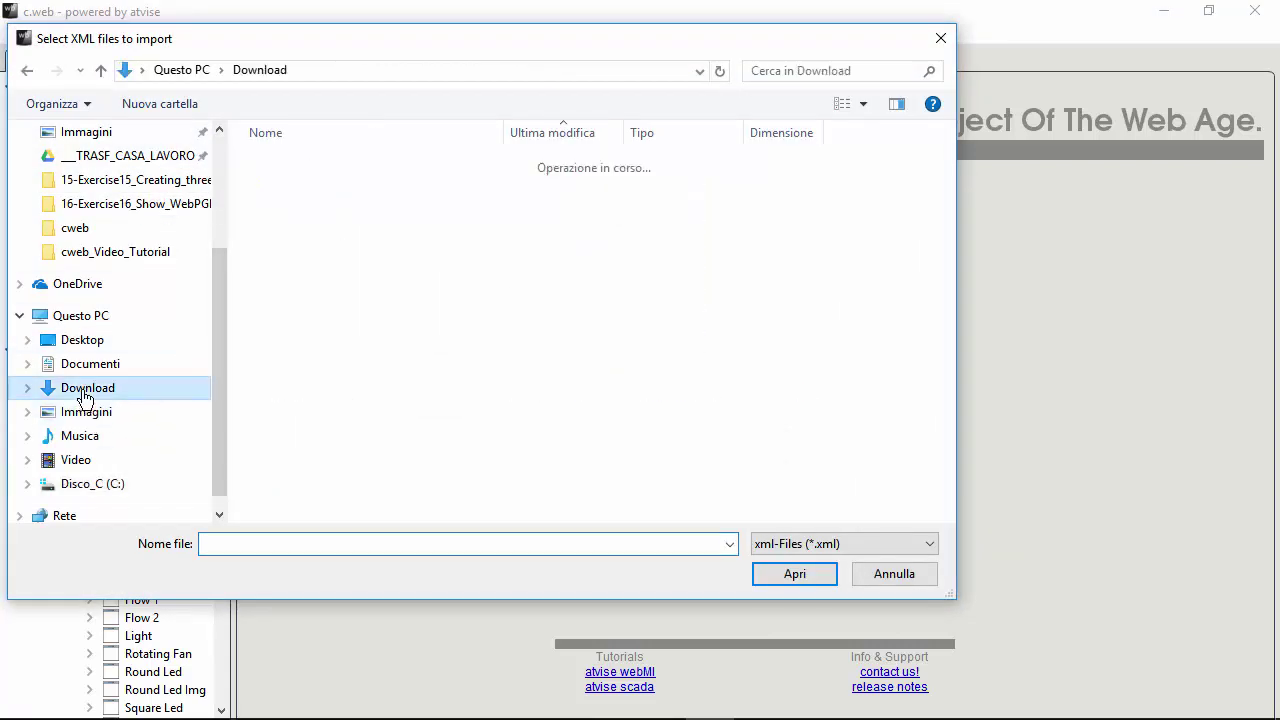
pyautogui.click(283, 190)
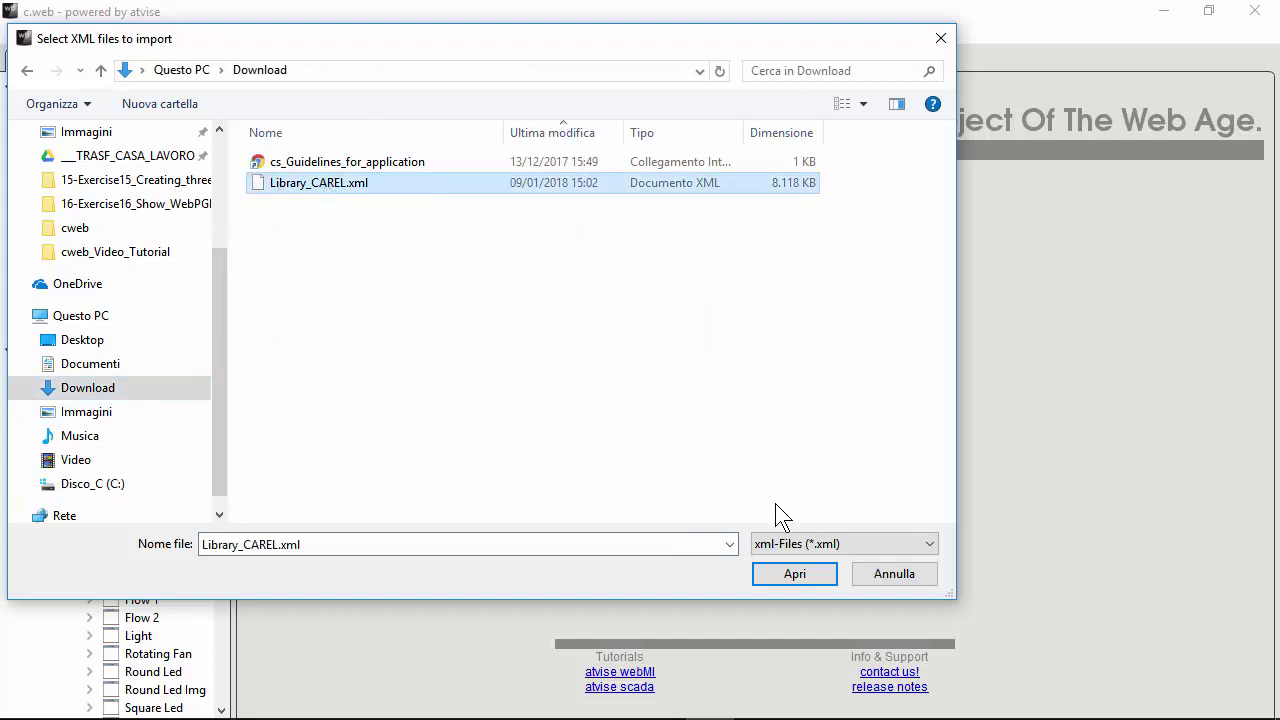
pyautogui.click(804, 571)
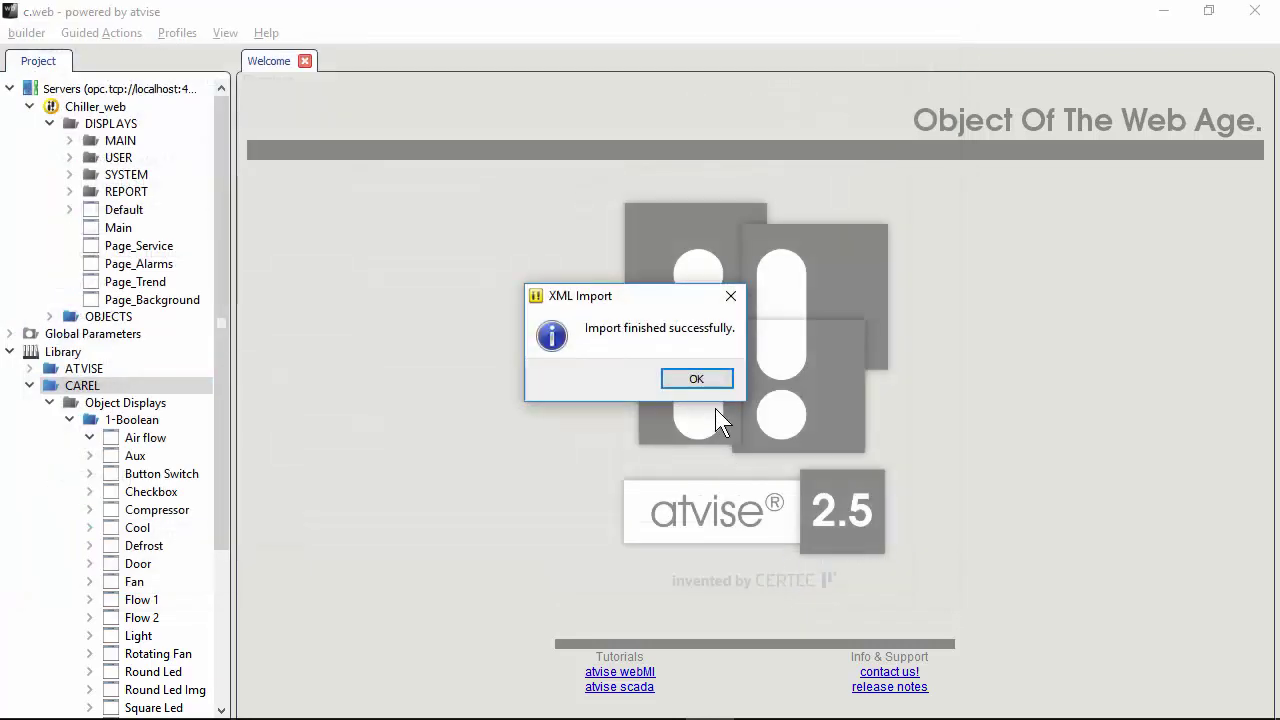
pyautogui.click(703, 380)
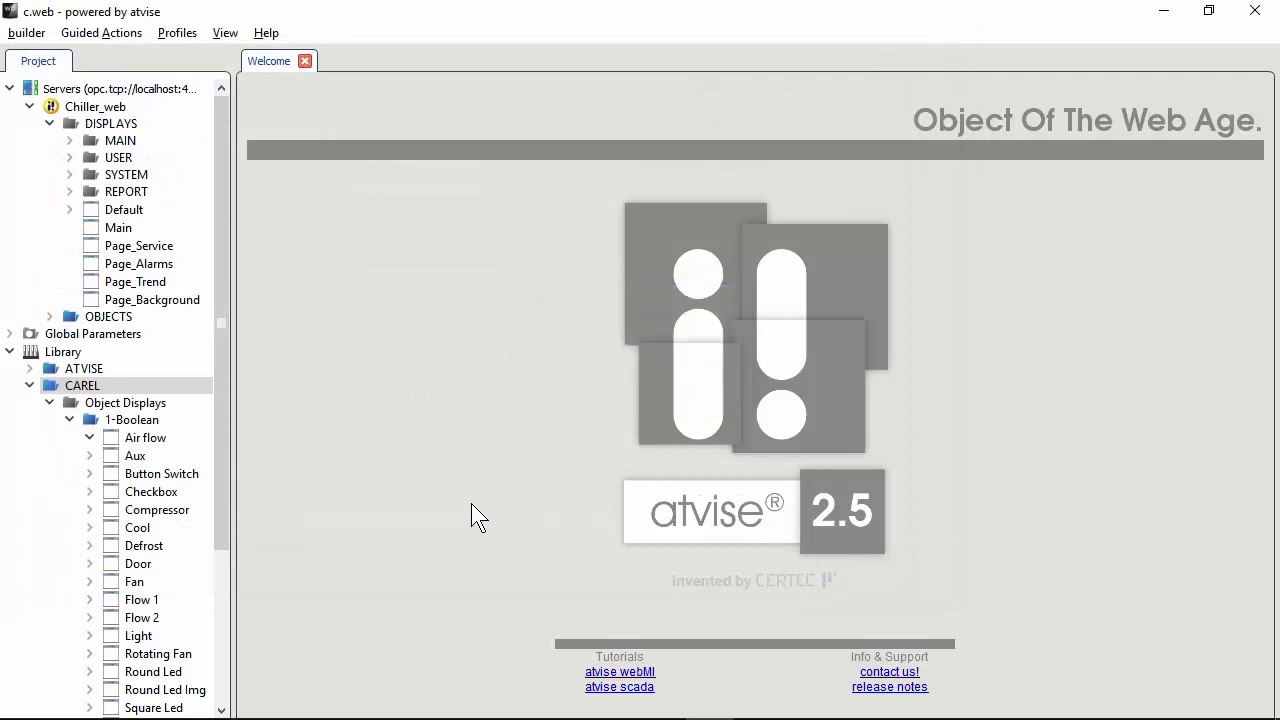
# Reopen the Air flow object display to check its three realigned flow arrows
pyautogui.doubleClick(159, 440)
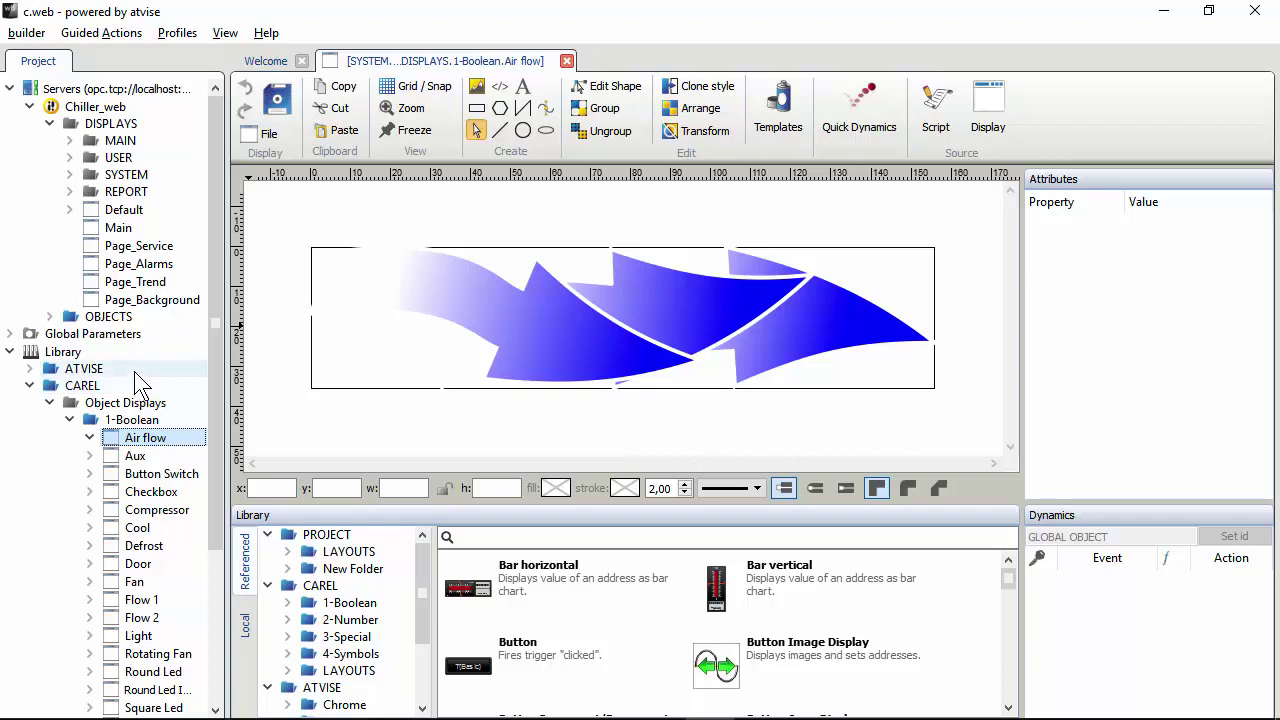
pyautogui.click(135, 372)
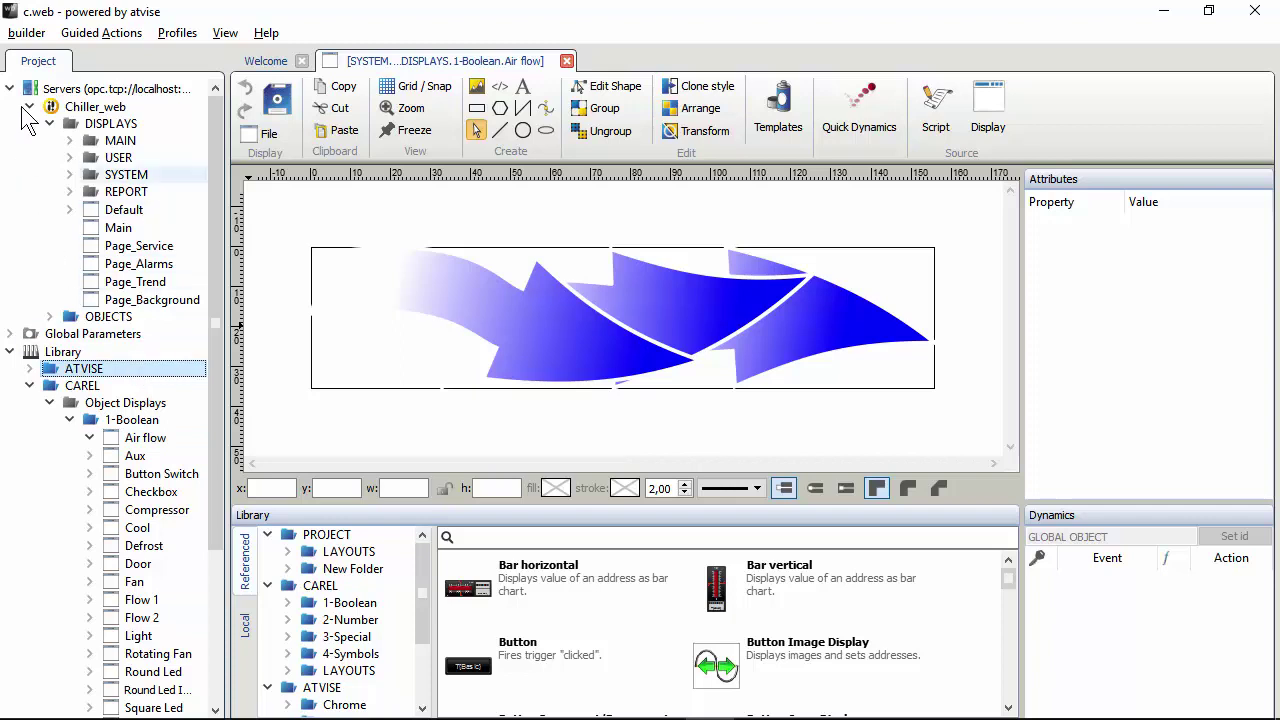
pyautogui.click(28, 33)
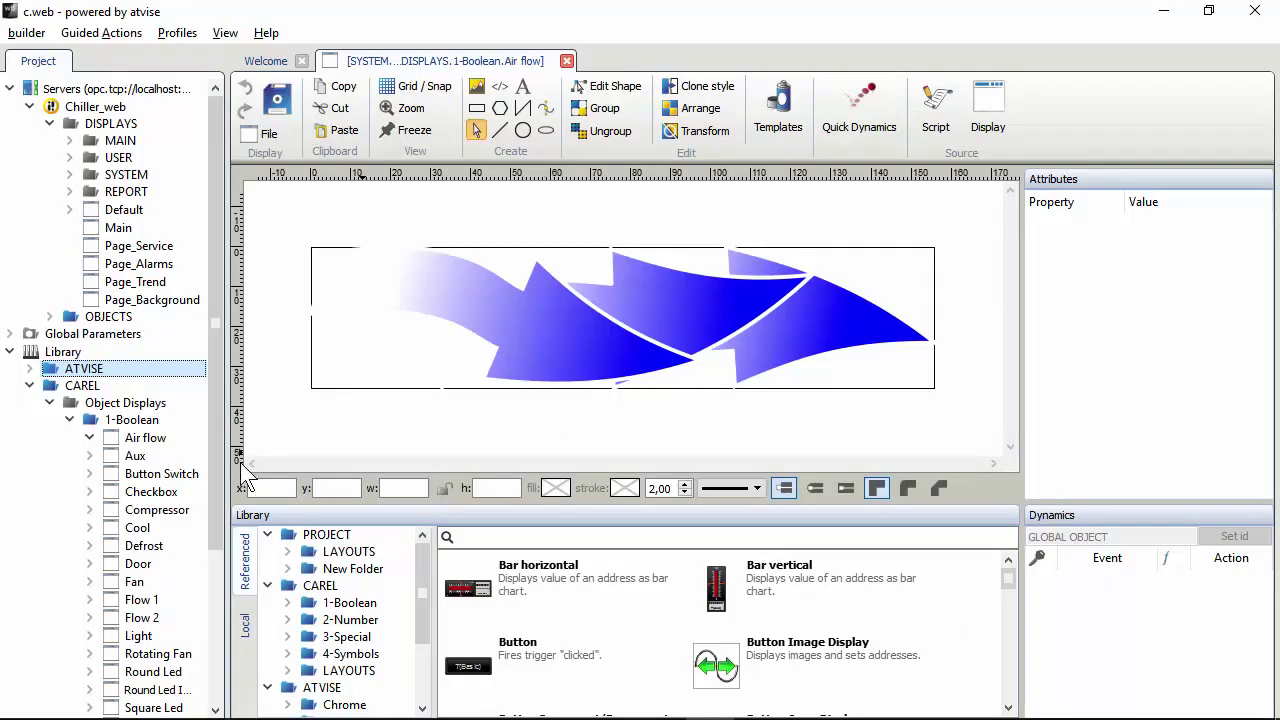
# Open Page_Service, confirm the CAREL Library version is 2.5.9, then collapse the ATVISE and CAREL folders
pyautogui.doubleClick(113, 245)
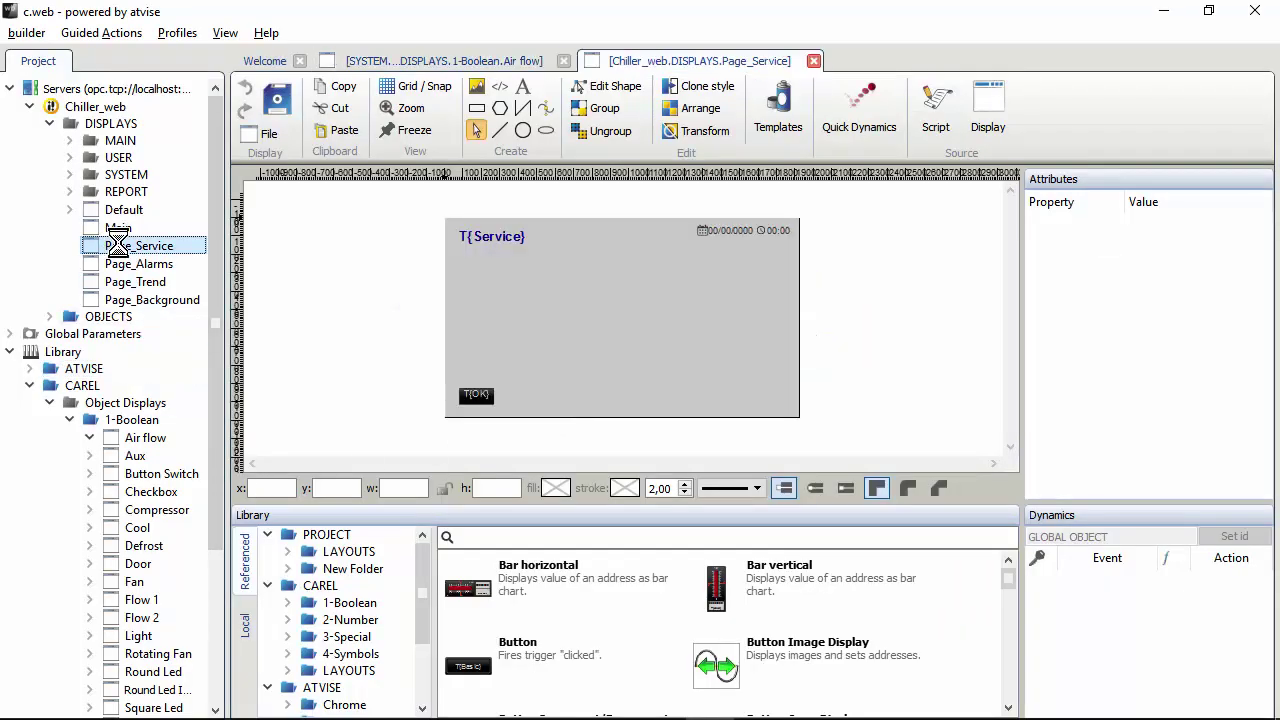
pyautogui.click(323, 588)
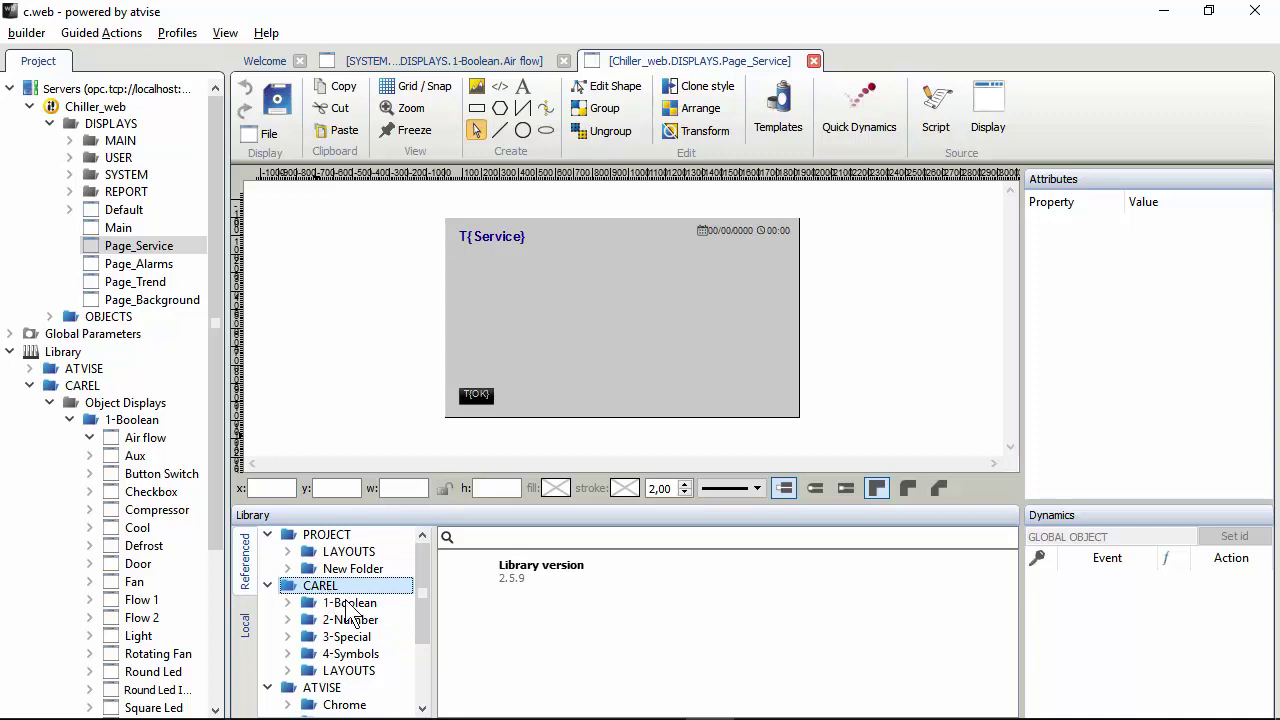
pyautogui.click(518, 601)
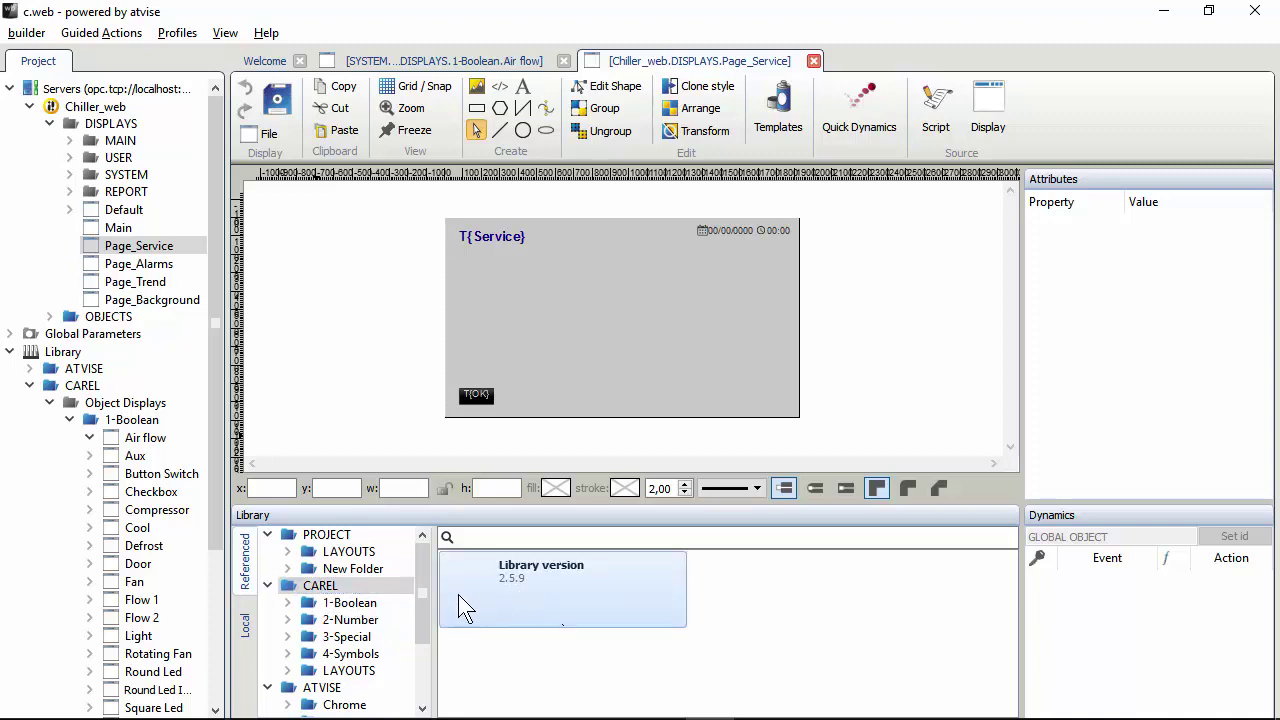
pyautogui.moveTo(423, 584); pyautogui.dragTo(415, 621)
pyautogui.click(336, 621)
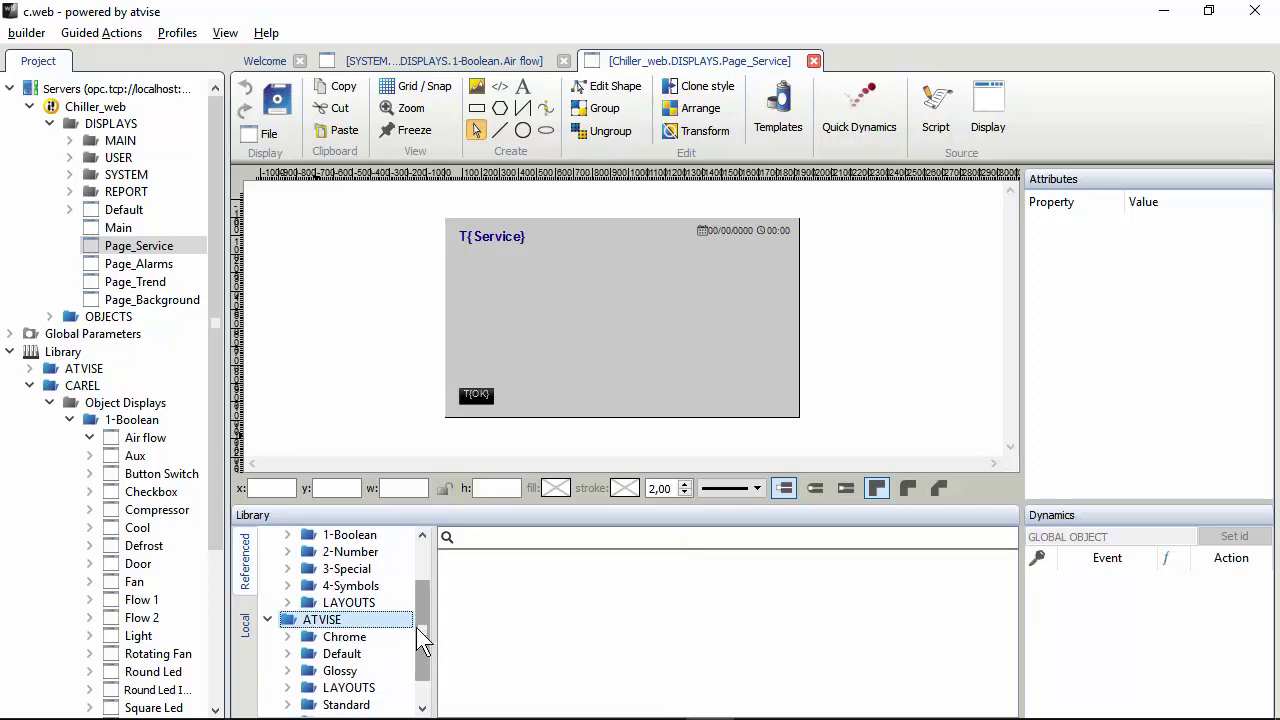
pyautogui.moveTo(416, 629); pyautogui.dragTo(420, 700)
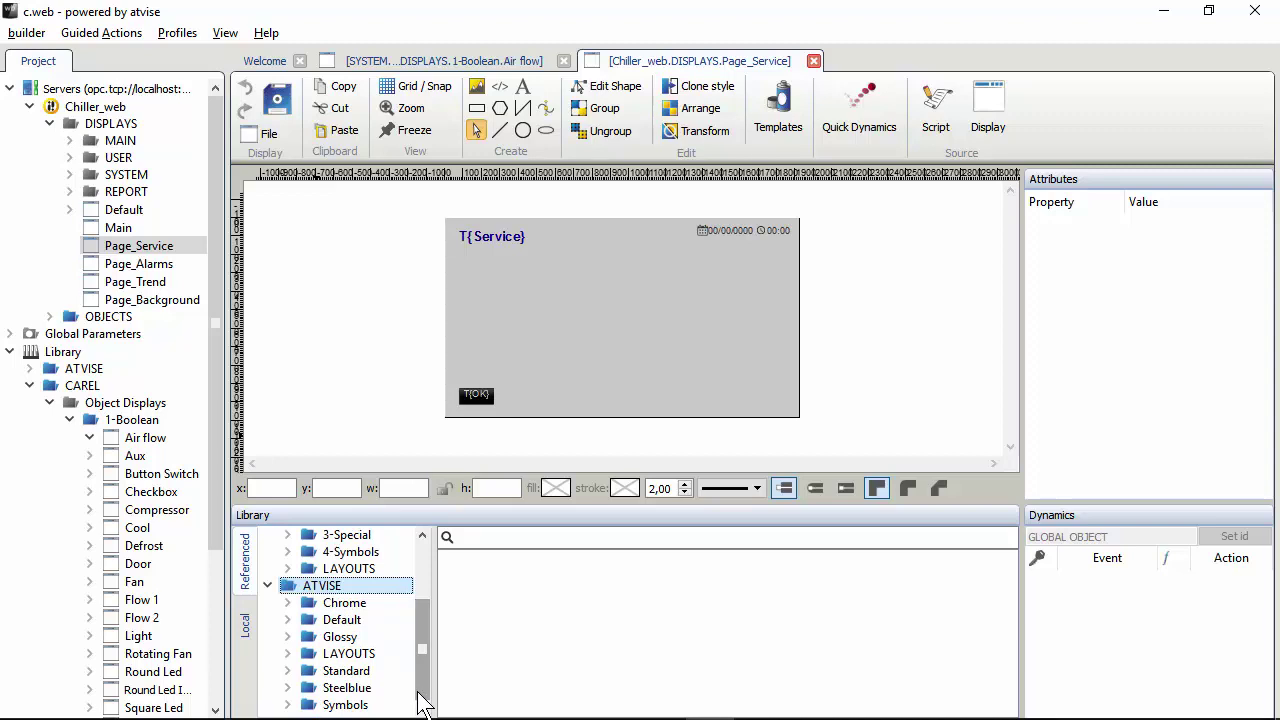
pyautogui.click(268, 586)
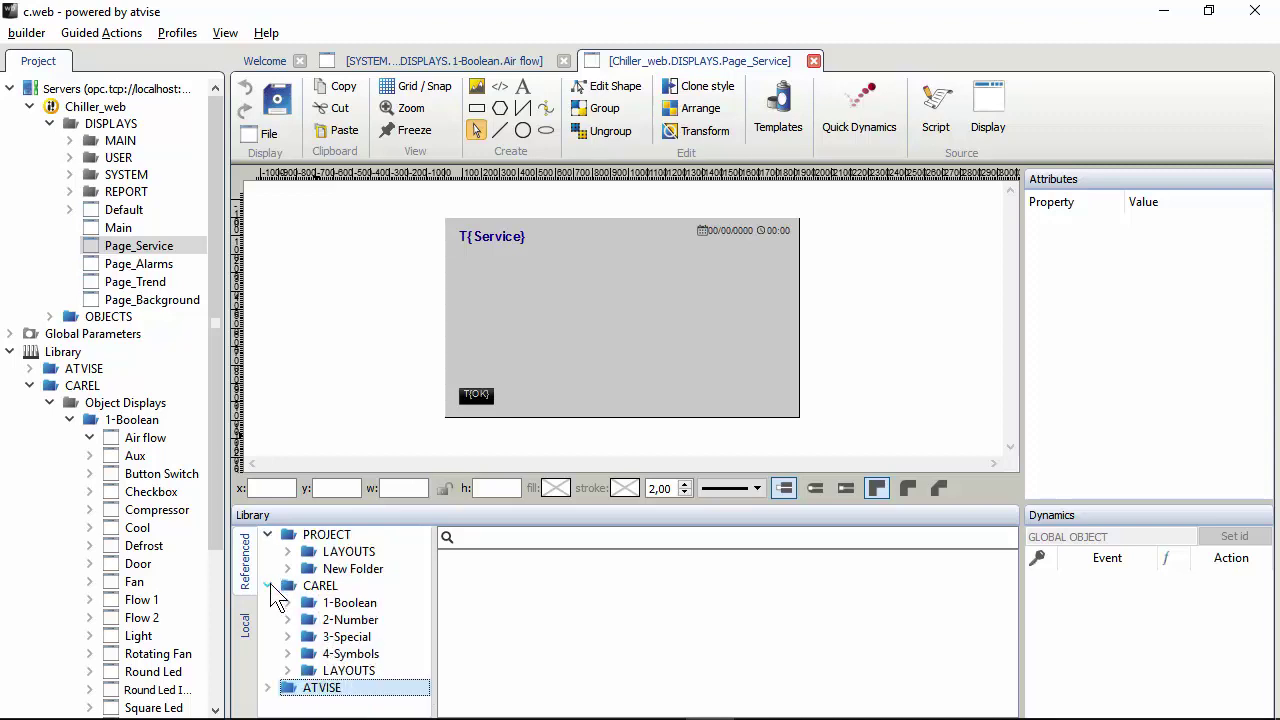
pyautogui.click(268, 586)
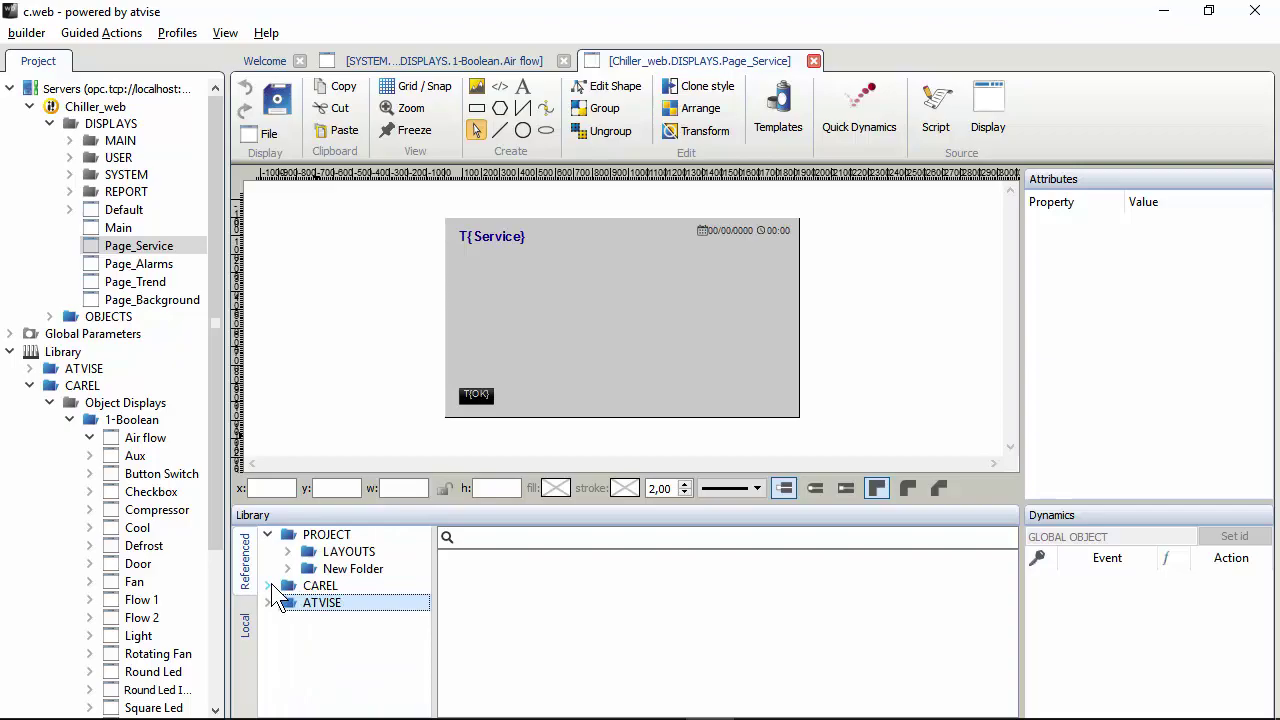